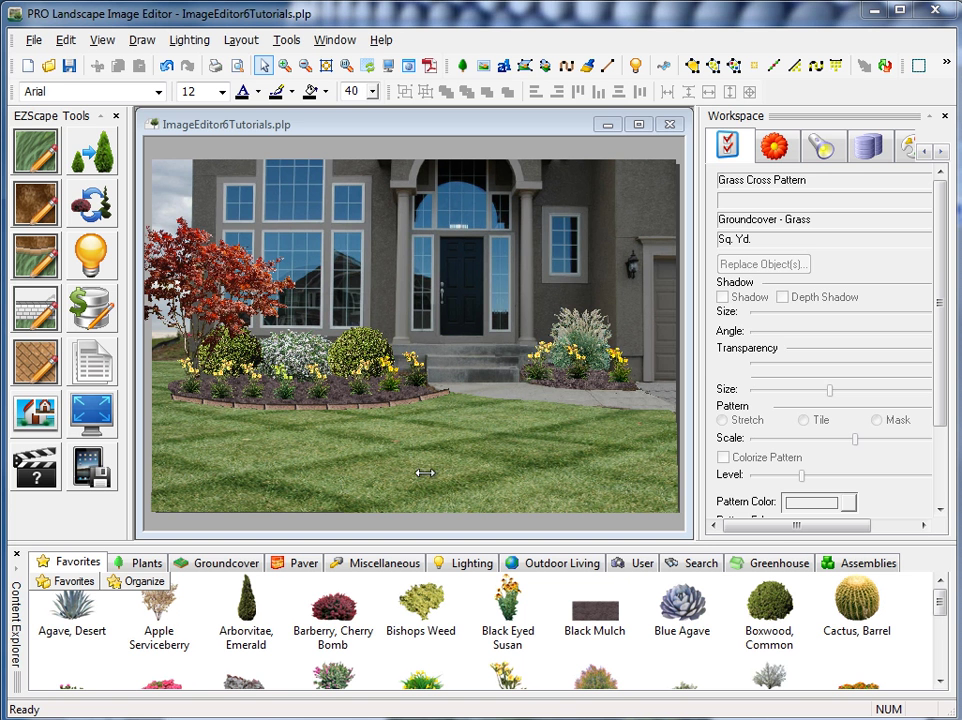
# - Select the red Japanese maple and review its actions, then deselect it
pyautogui.click(210, 287)
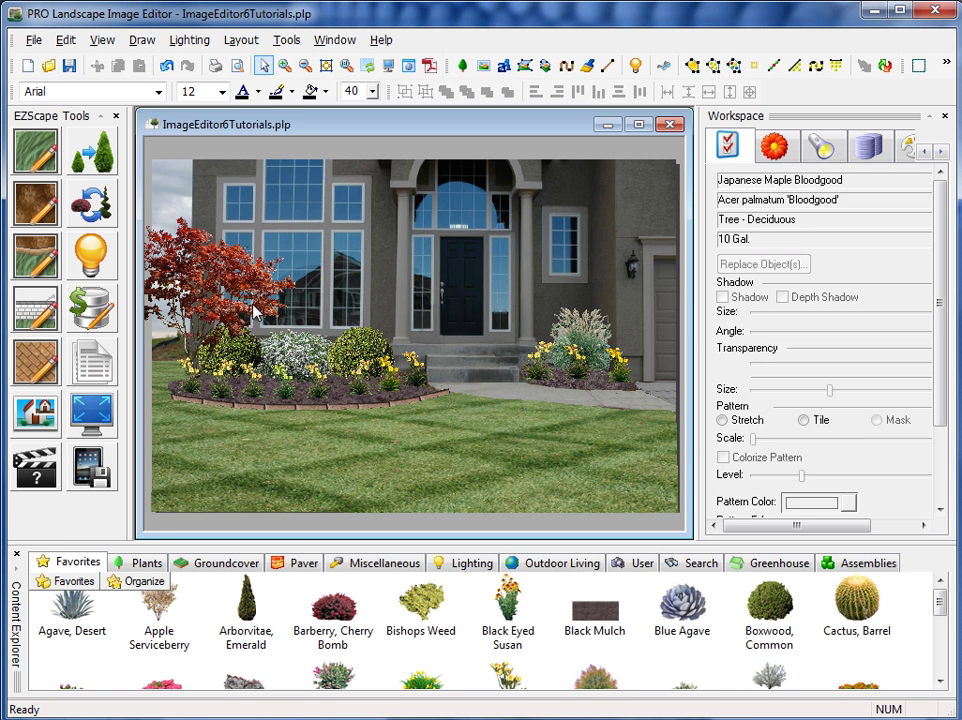
pyautogui.rightClick(194, 250)
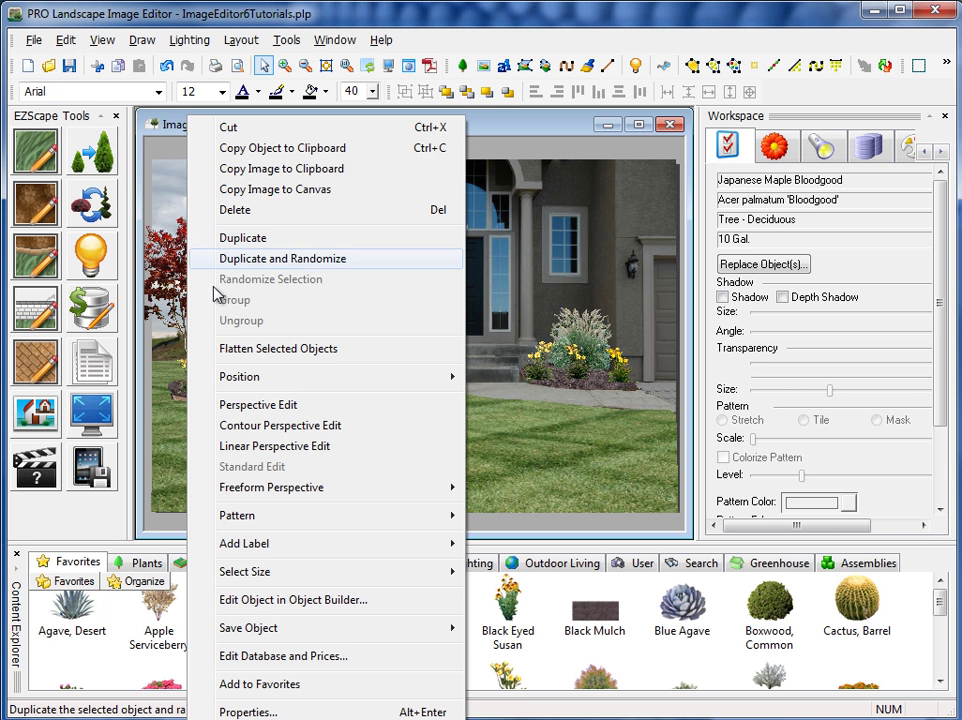
pyautogui.moveTo(288, 575)
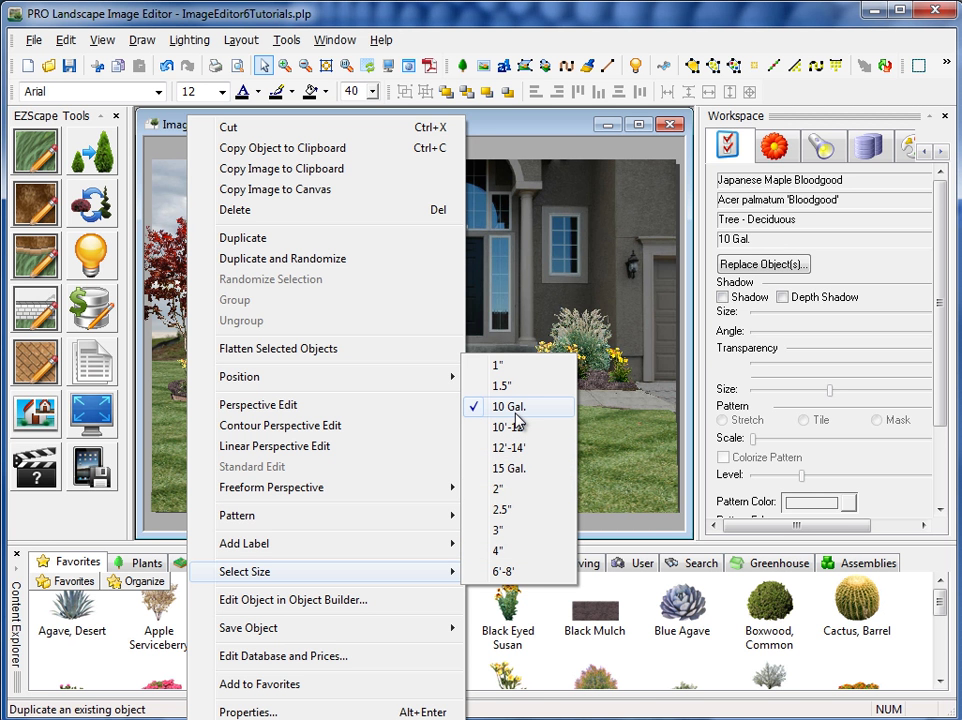
pyautogui.click(519, 243)
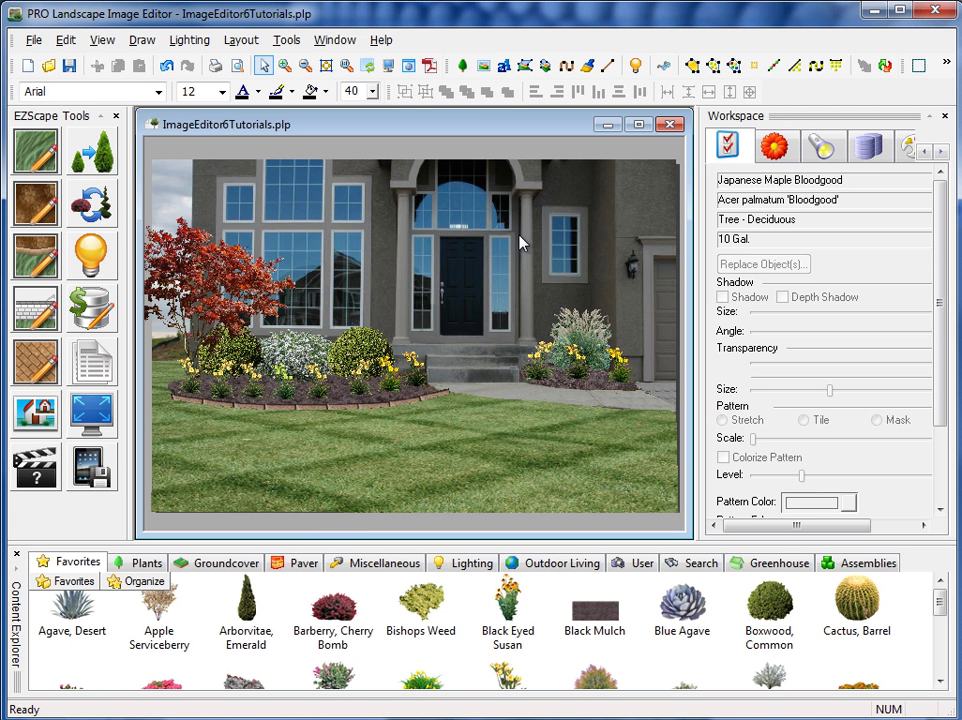
# - Review the boxwood shrub's actions without changing its size, then browse the Tools menu
pyautogui.rightClick(352, 348)
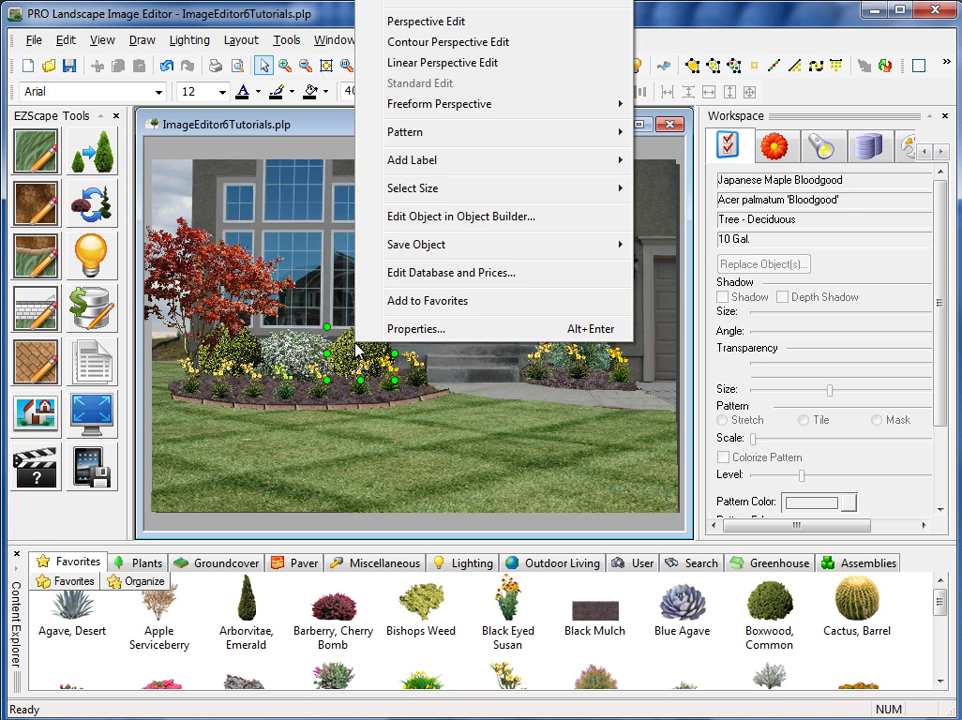
pyautogui.moveTo(408, 187)
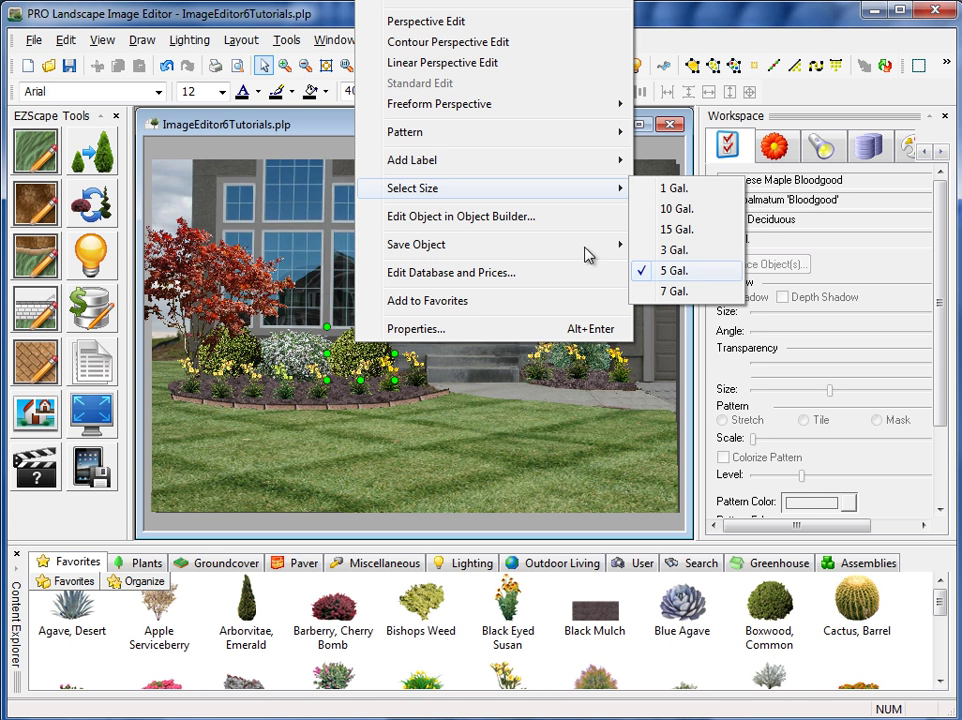
pyautogui.click(234, 168)
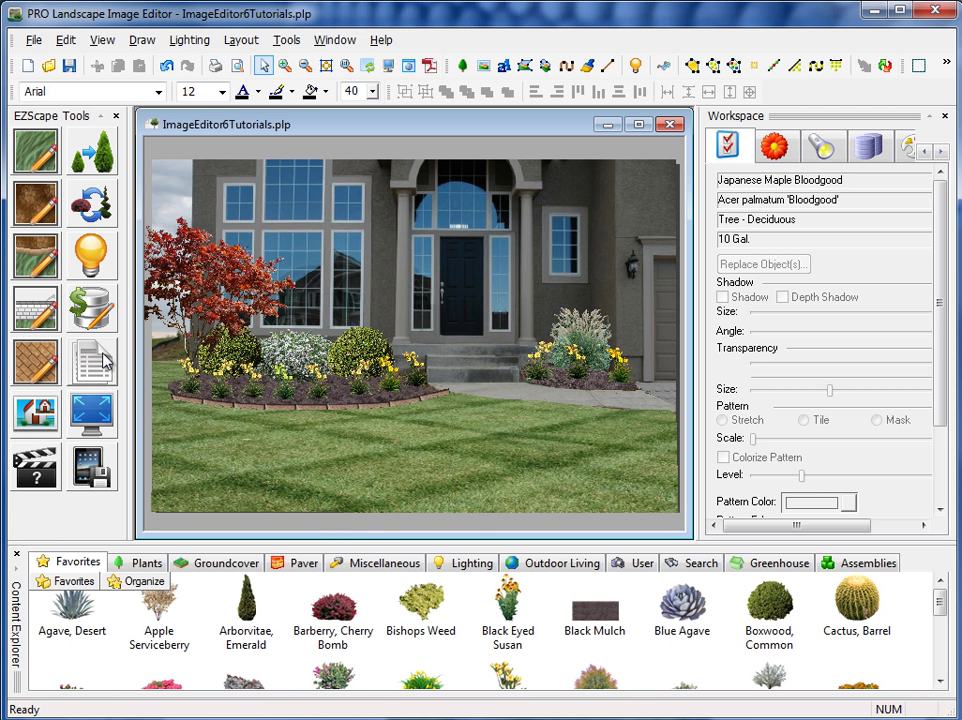
pyautogui.click(289, 41)
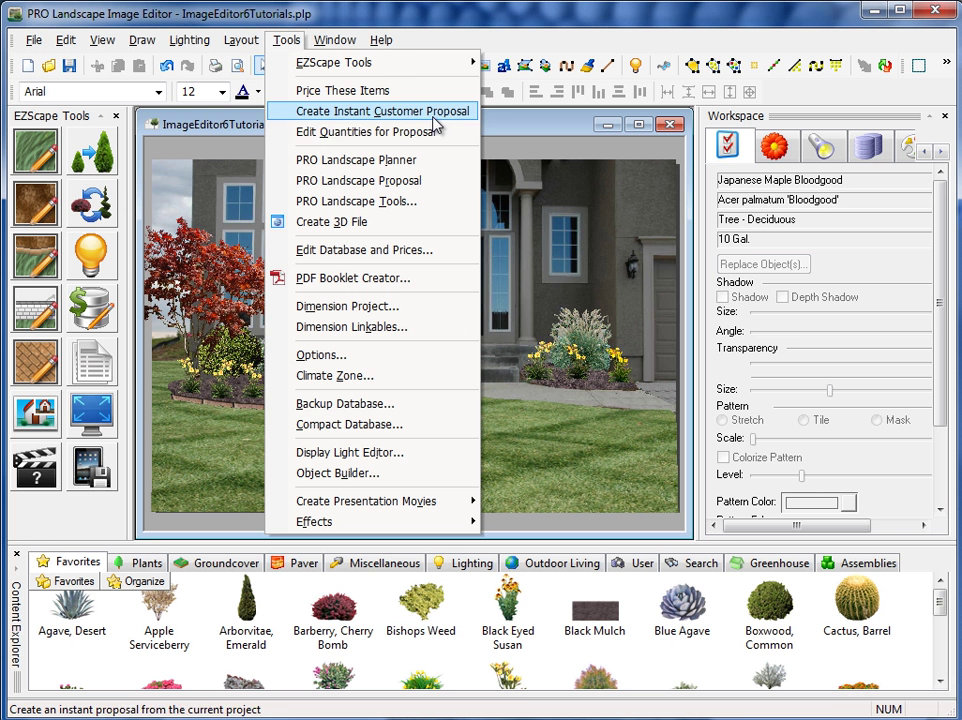
pyautogui.click(104, 366)
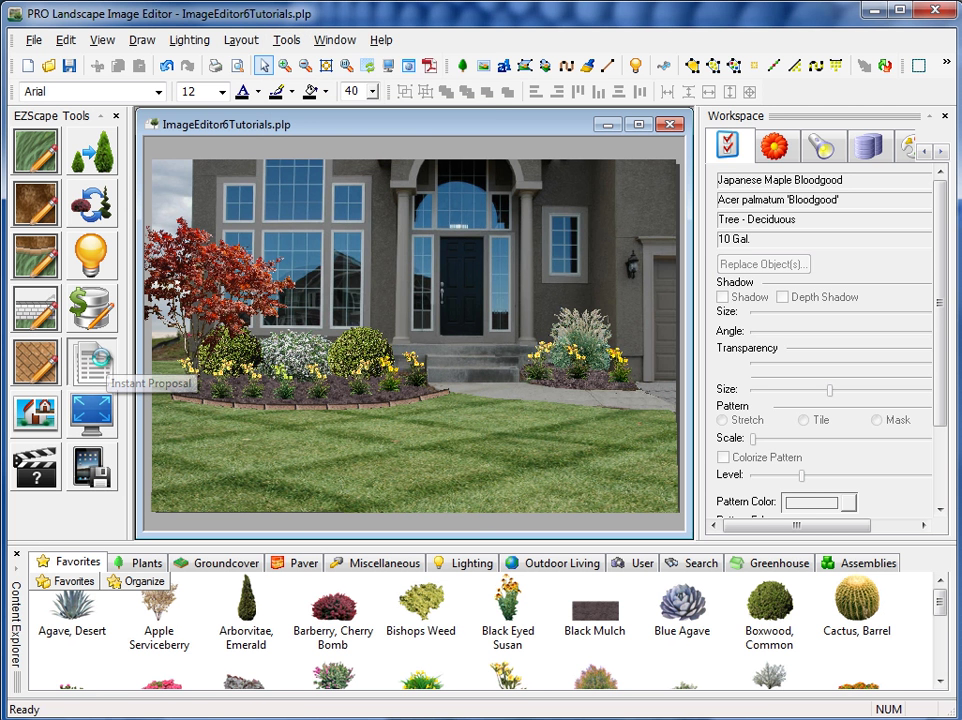
# - Launch Instant Proposal and confirm the listed customer to generate the proposal reports
pyautogui.click(104, 366)
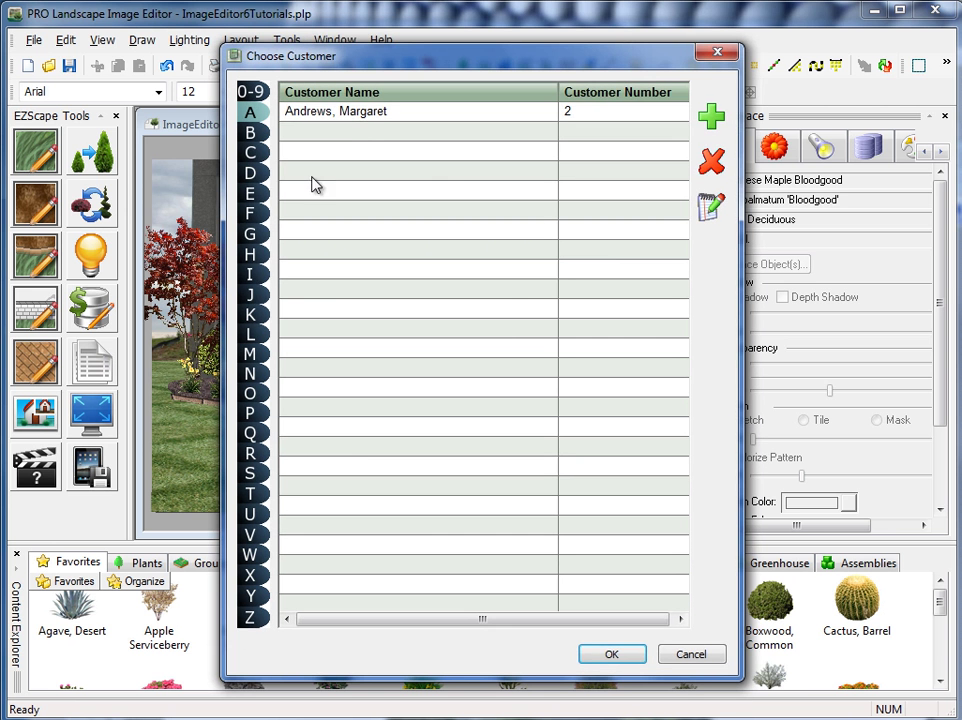
pyautogui.click(366, 121)
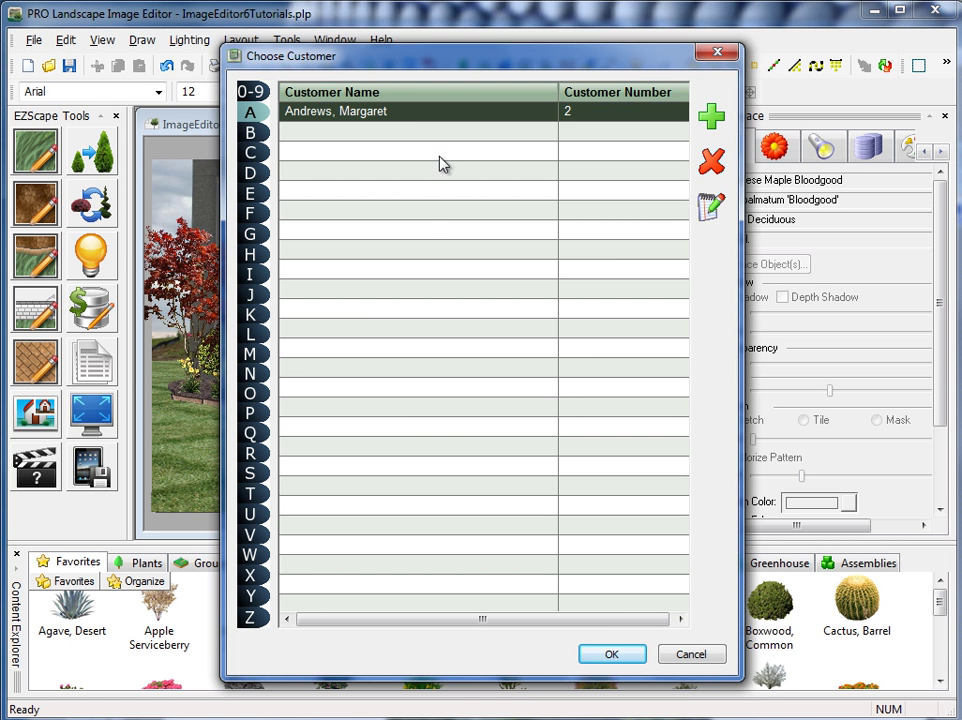
pyautogui.click(605, 657)
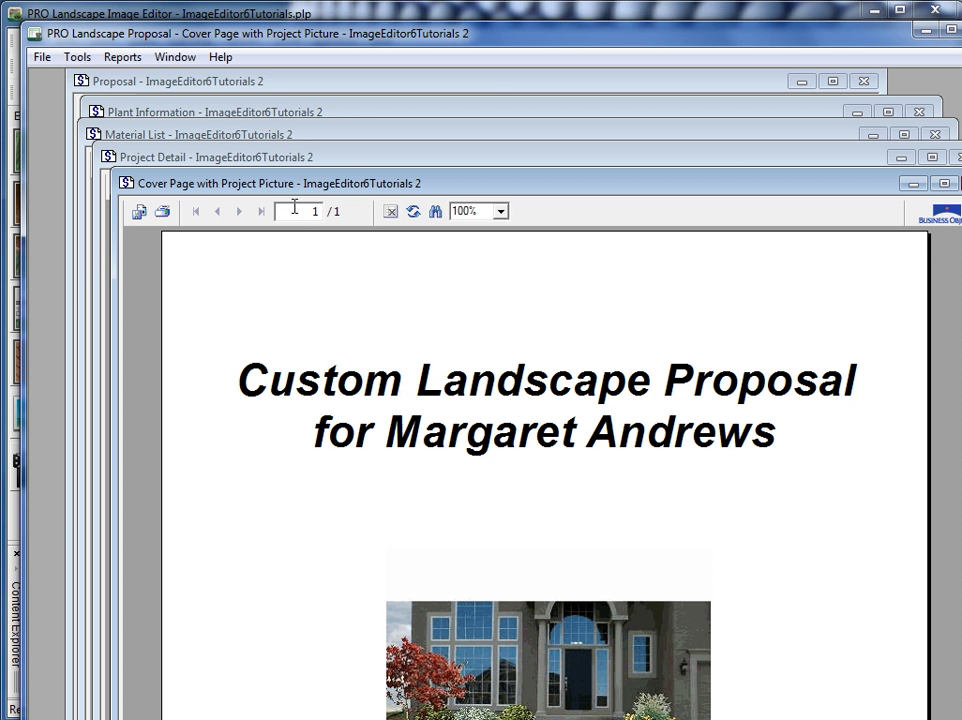
# - Reposition the Cover Page report to see its date and address, then minimize Cover Page, Project Detail and Material List
pyautogui.moveTo(310, 190); pyautogui.dragTo(306, 196)
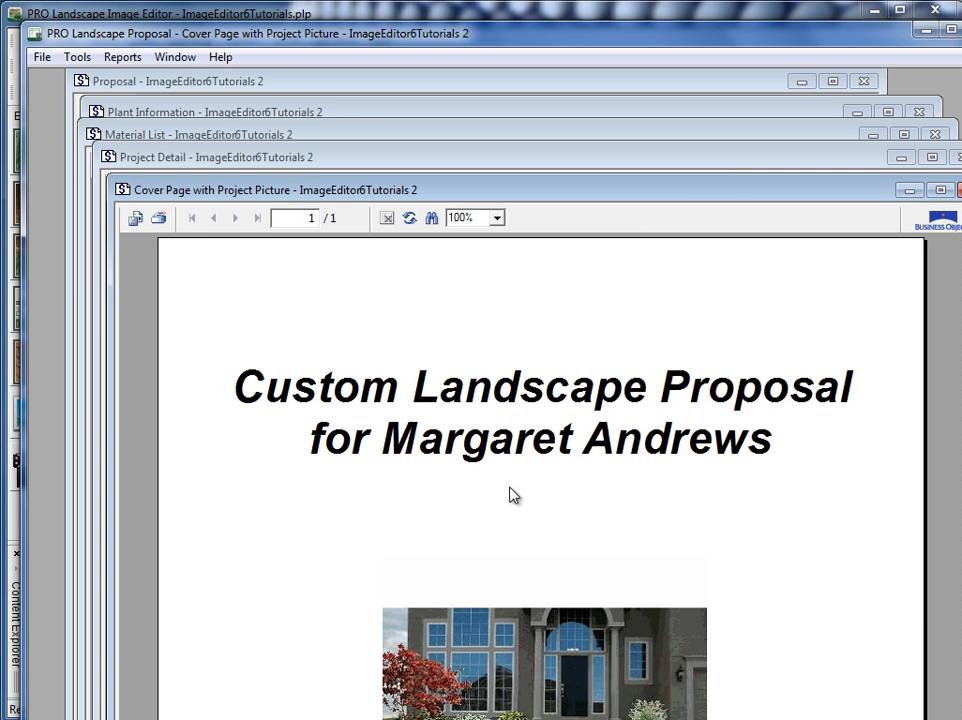
pyautogui.moveTo(727, 190); pyautogui.dragTo(710, 154)
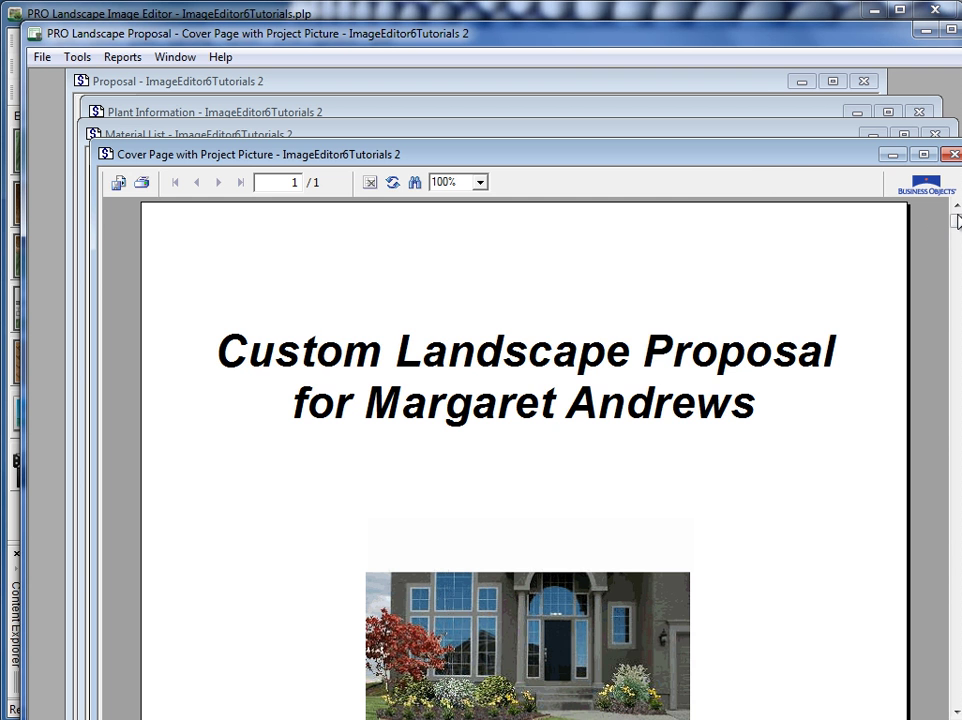
pyautogui.click(957, 569)
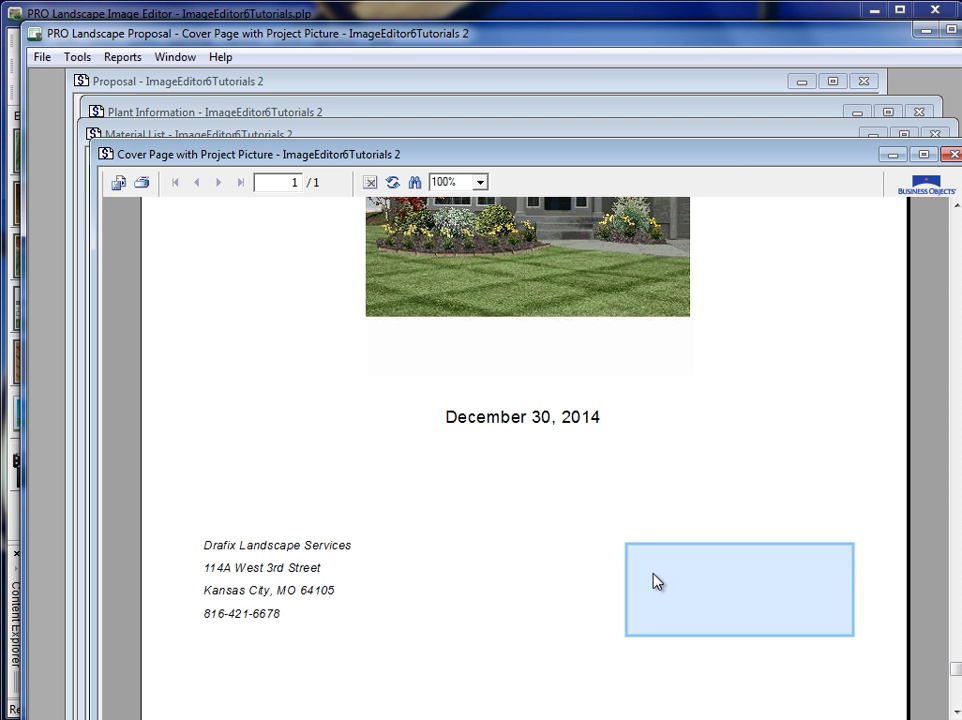
pyautogui.click(891, 156)
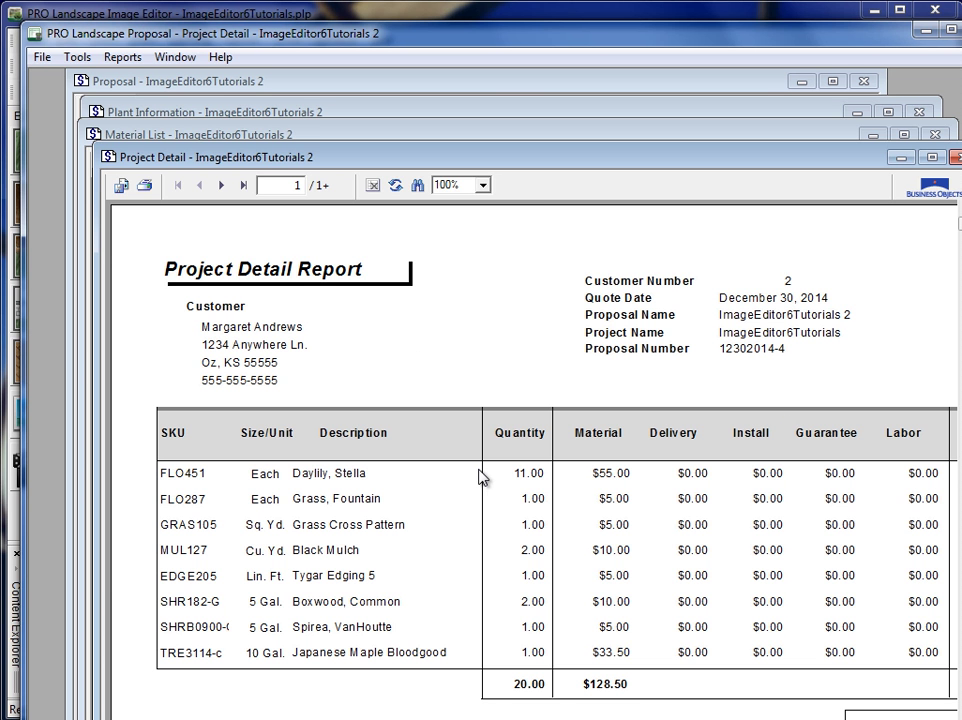
pyautogui.click(901, 157)
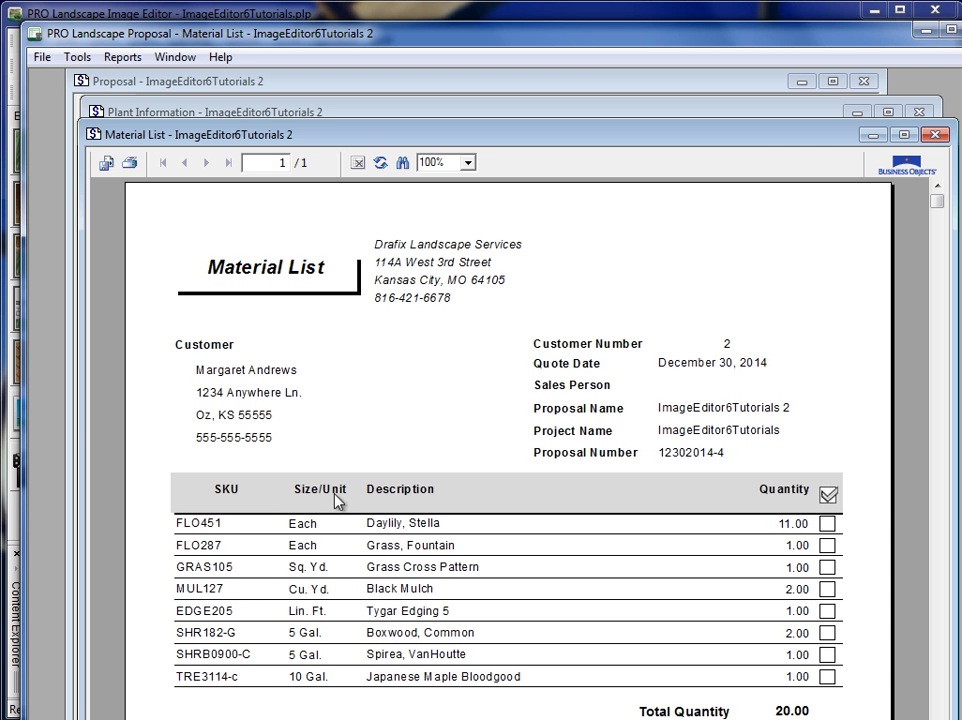
pyautogui.click(870, 136)
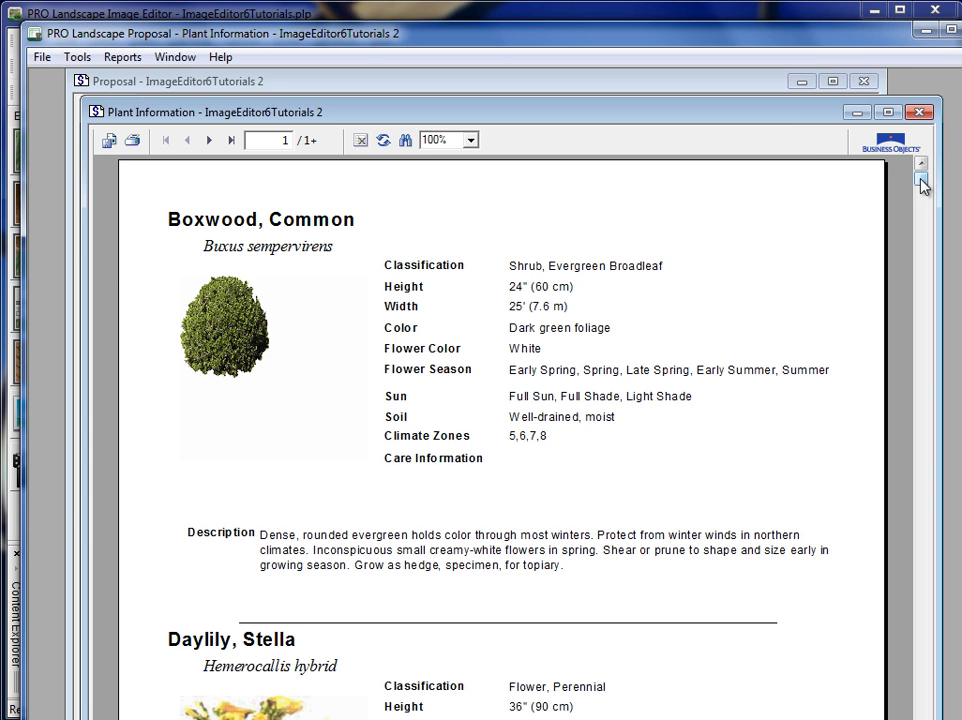
pyautogui.click(855, 114)
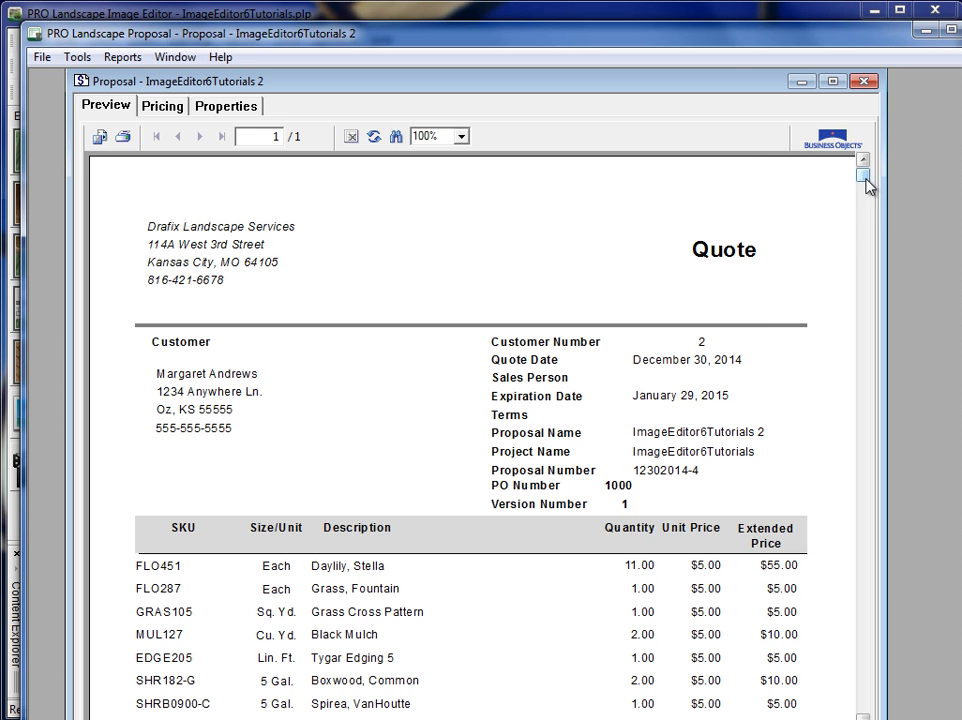
pyautogui.click(865, 312)
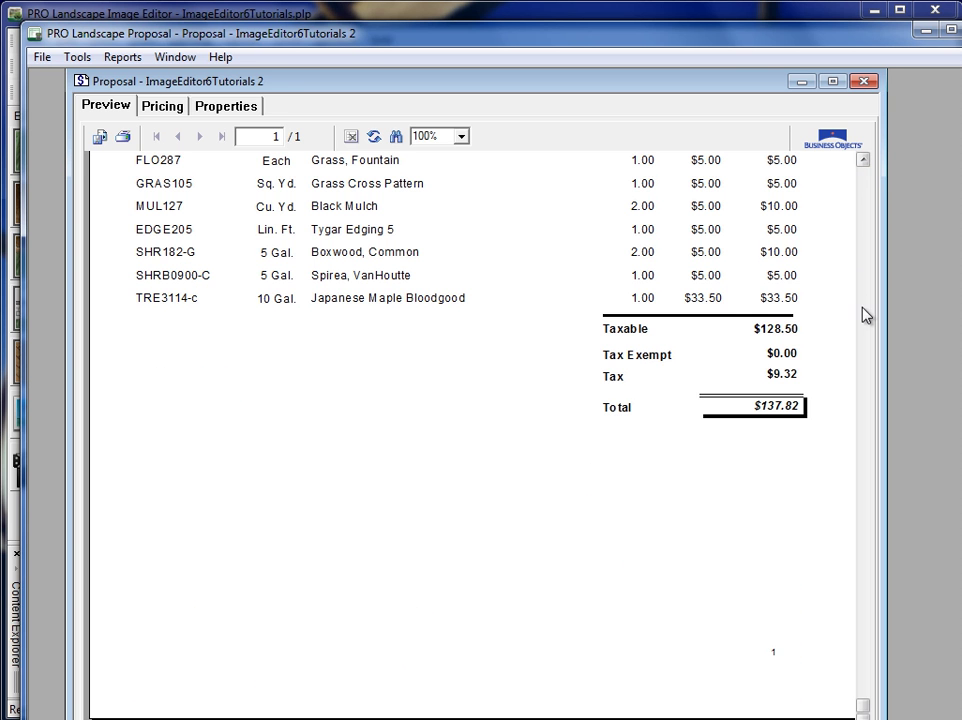
pyautogui.click(865, 191)
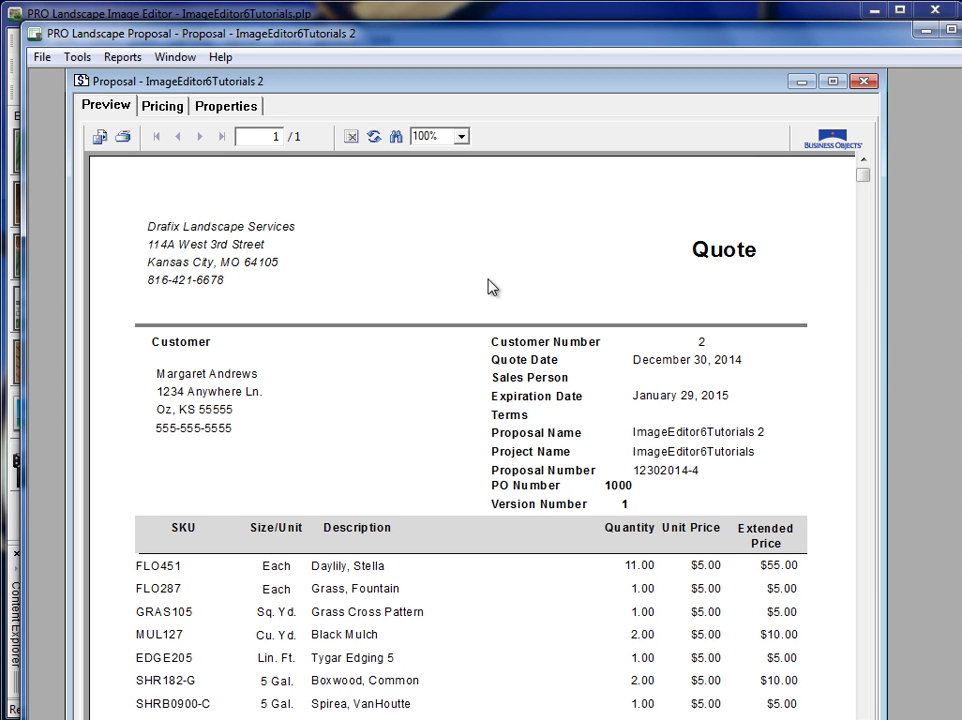
pyautogui.click(515, 263)
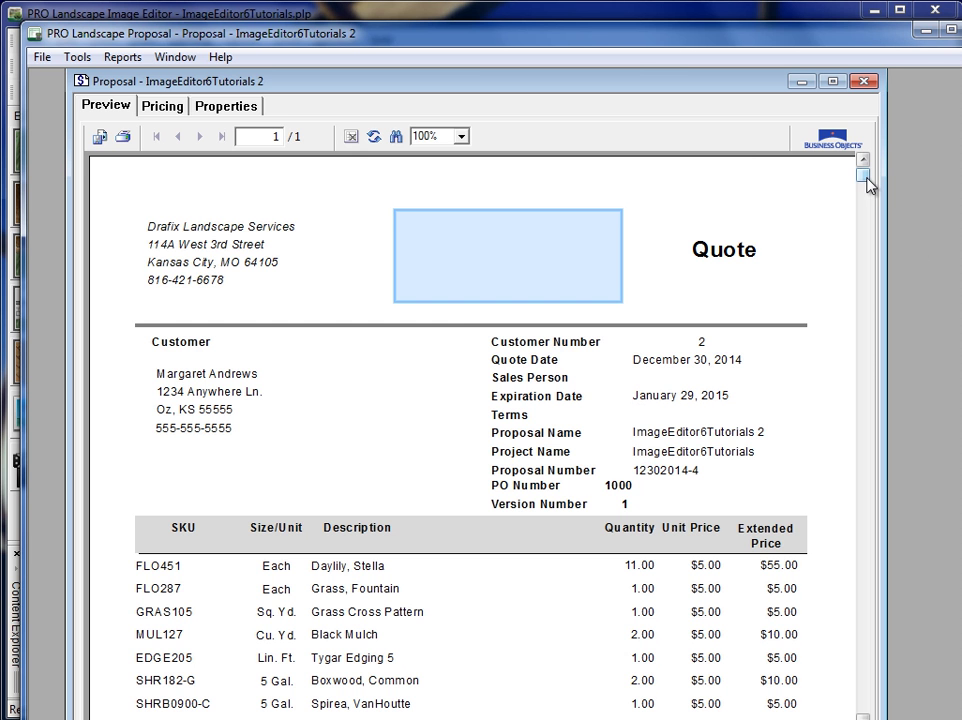
pyautogui.moveTo(864, 186); pyautogui.dragTo(868, 345)
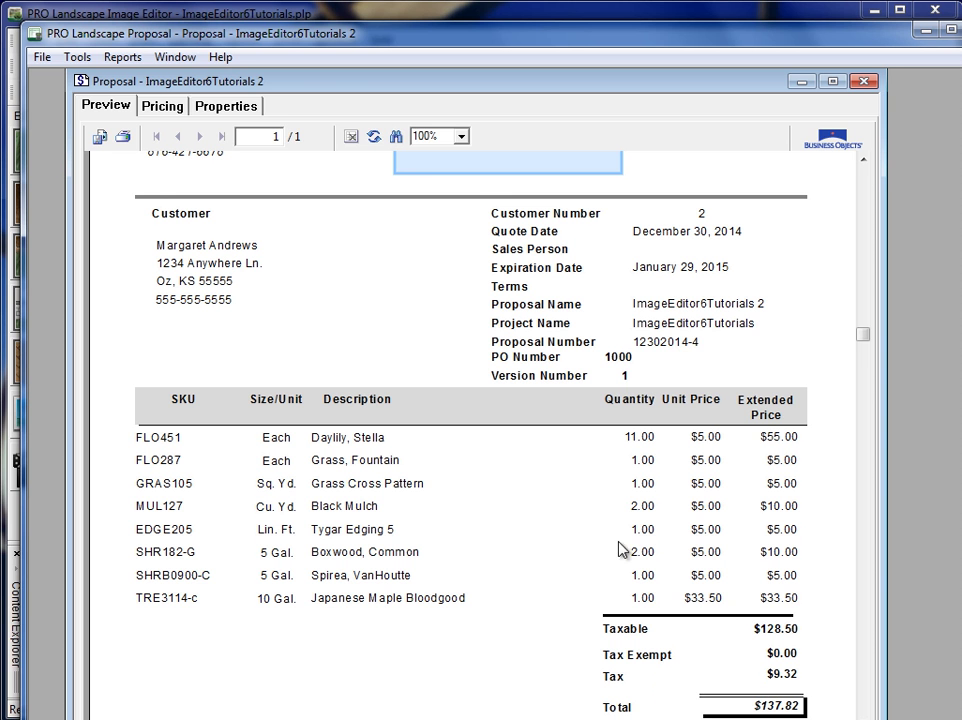
# - Open the Pricing grid, scroll to the List (Ea) column and check the Daylily price in Preview
pyautogui.click(170, 108)
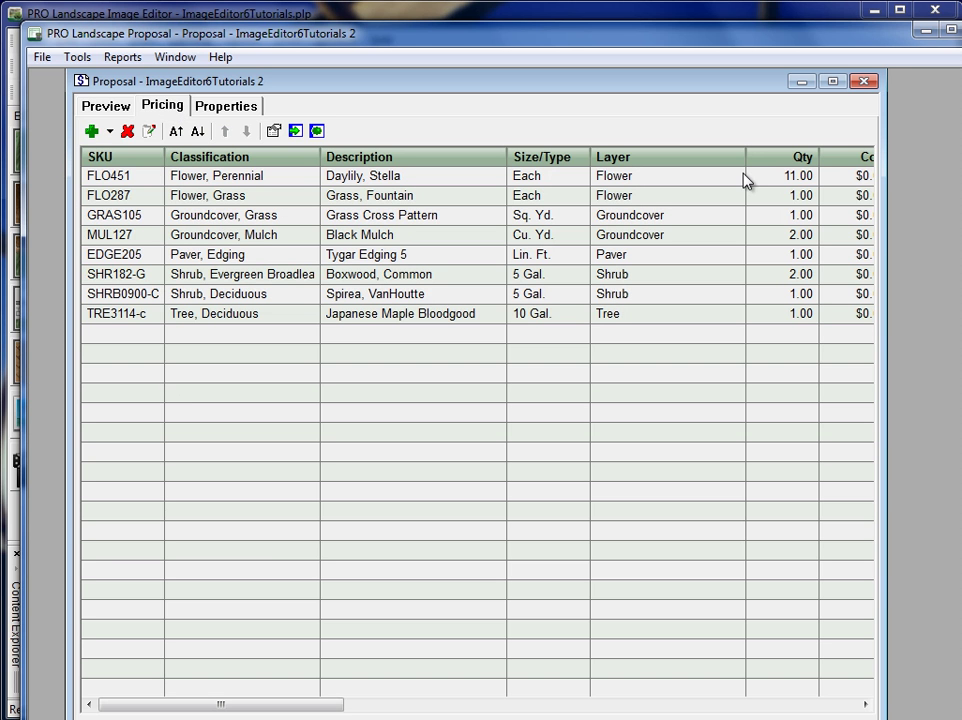
pyautogui.moveTo(294, 705); pyautogui.dragTo(342, 705)
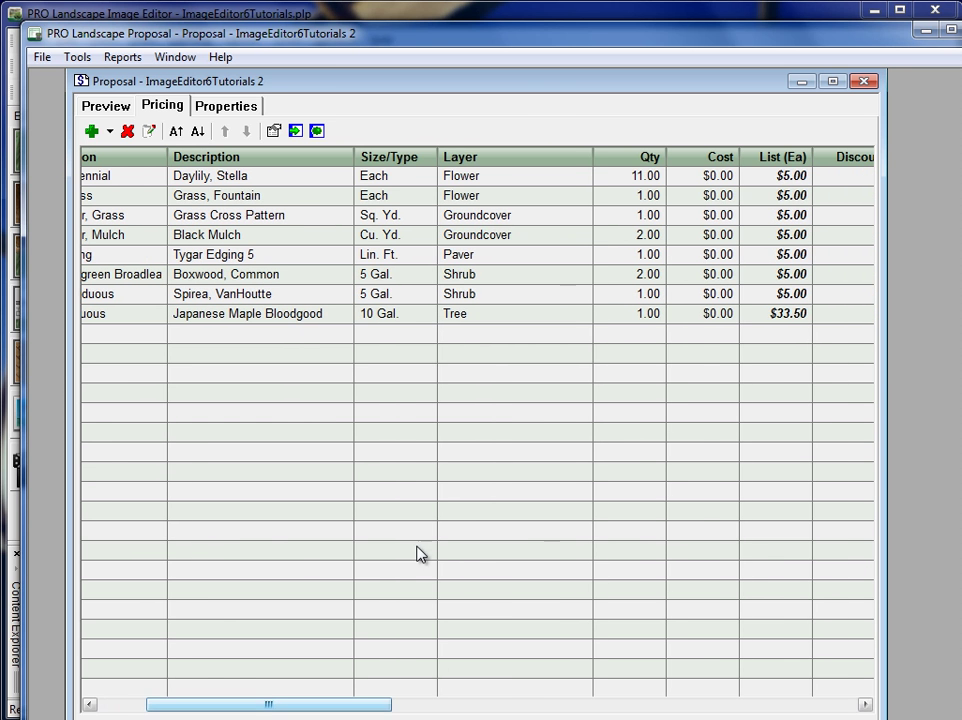
pyautogui.click(785, 176)
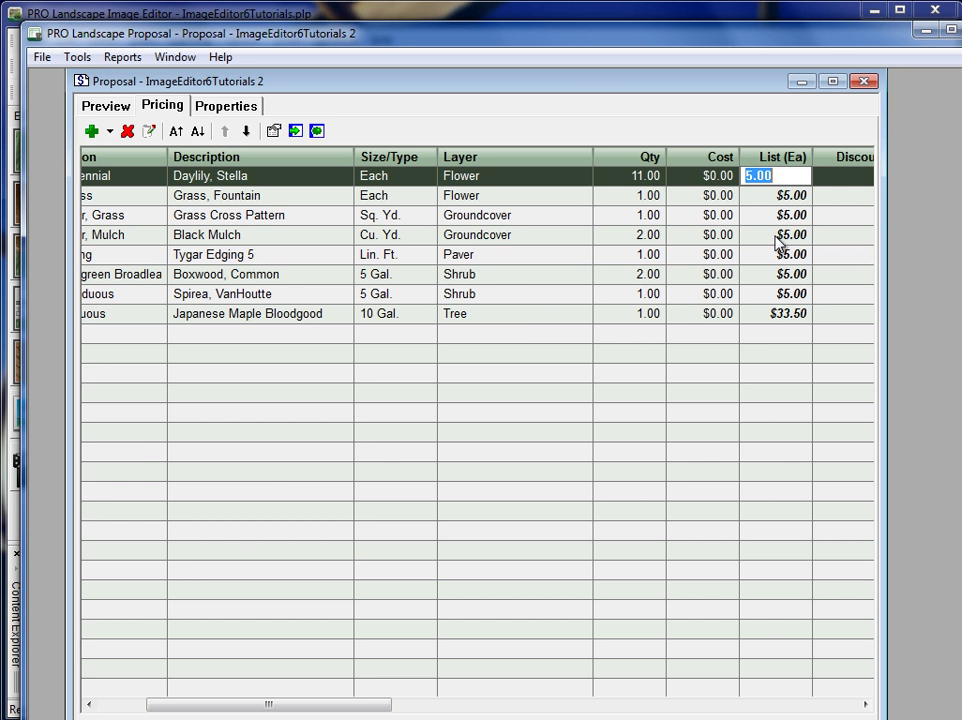
pyautogui.click(98, 108)
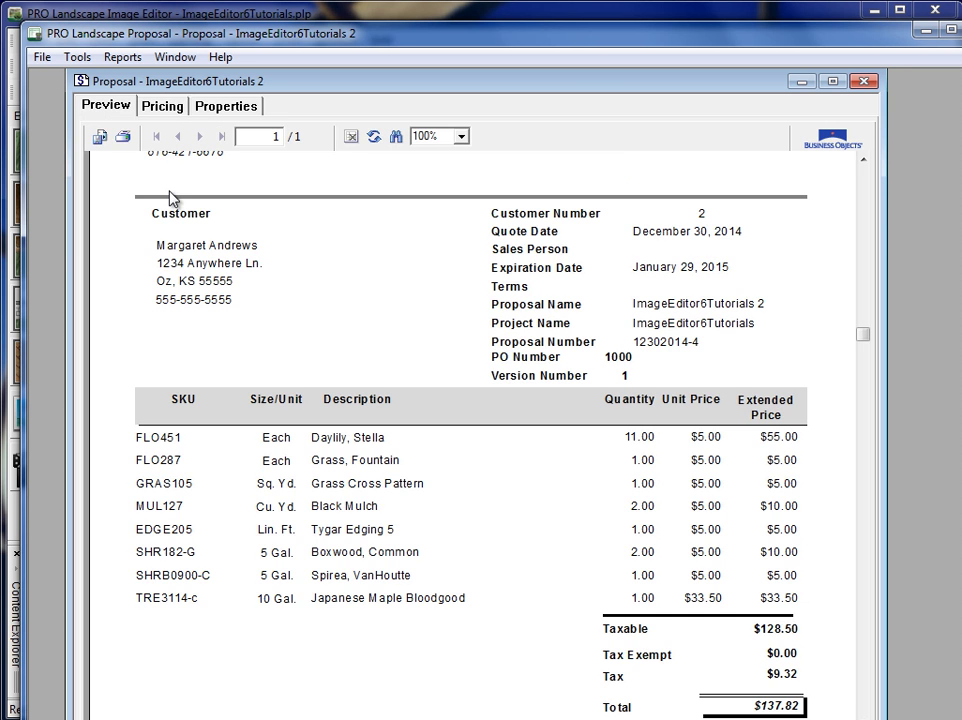
pyautogui.click(150, 108)
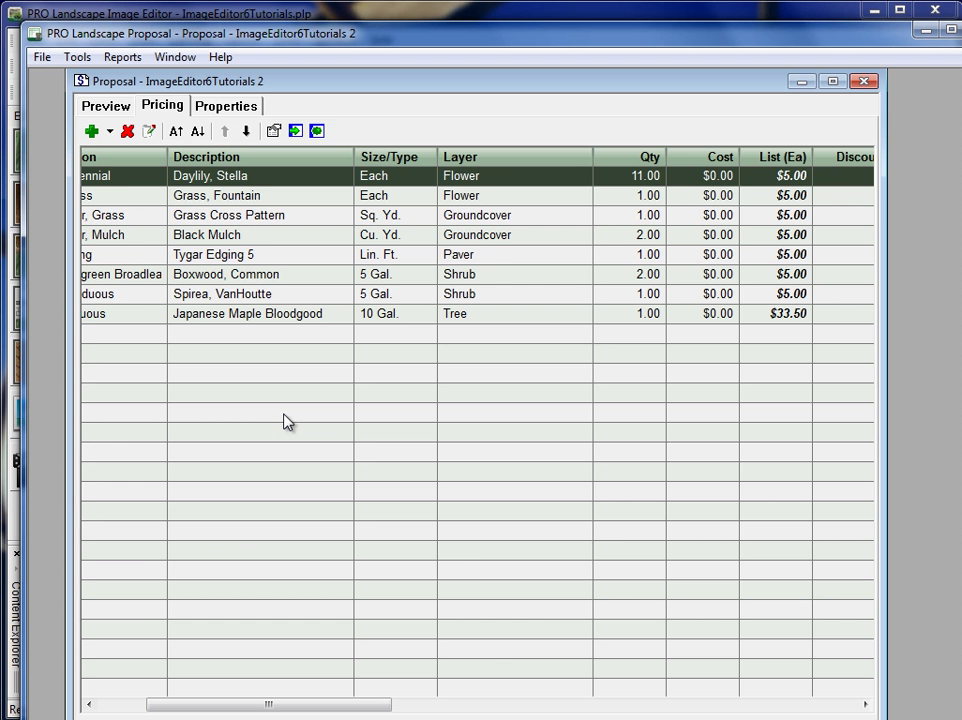
# - Set Report Template to Project Picture wo Individual Prices and preview the quantity-only quote
pyautogui.click(227, 108)
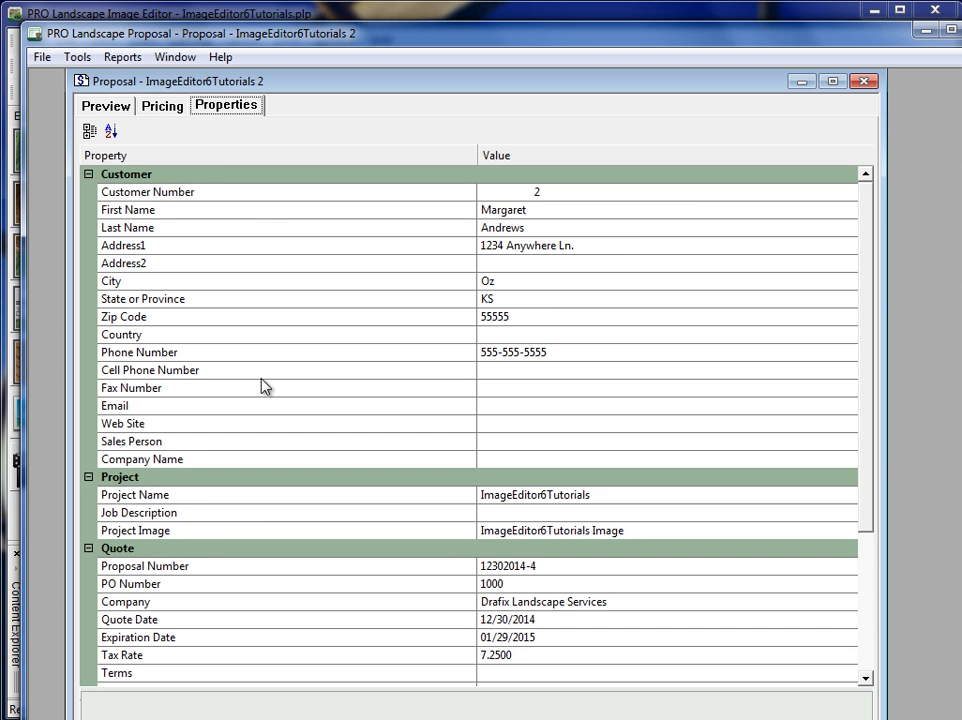
pyautogui.moveTo(870, 279); pyautogui.dragTo(855, 468)
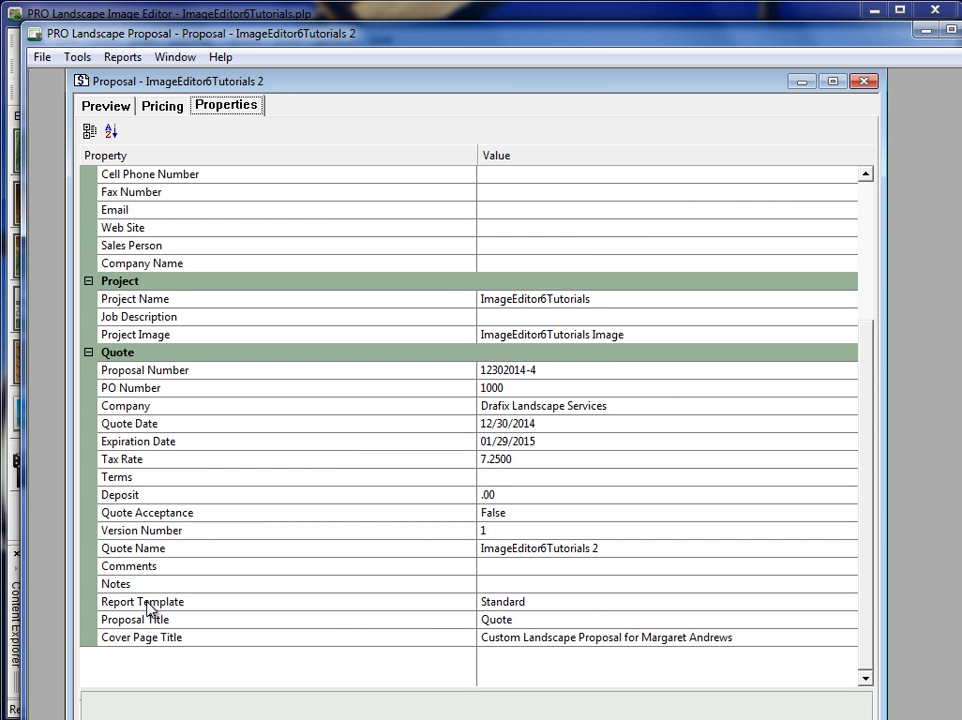
pyautogui.click(644, 601)
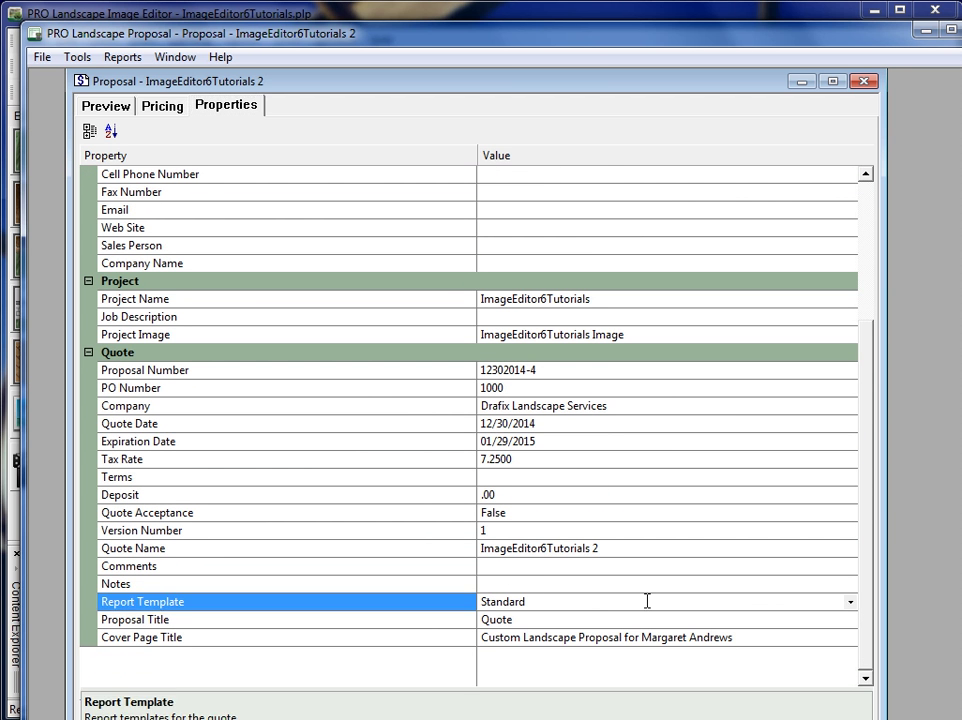
pyautogui.click(851, 607)
pyautogui.moveTo(848, 544); pyautogui.dragTo(850, 419)
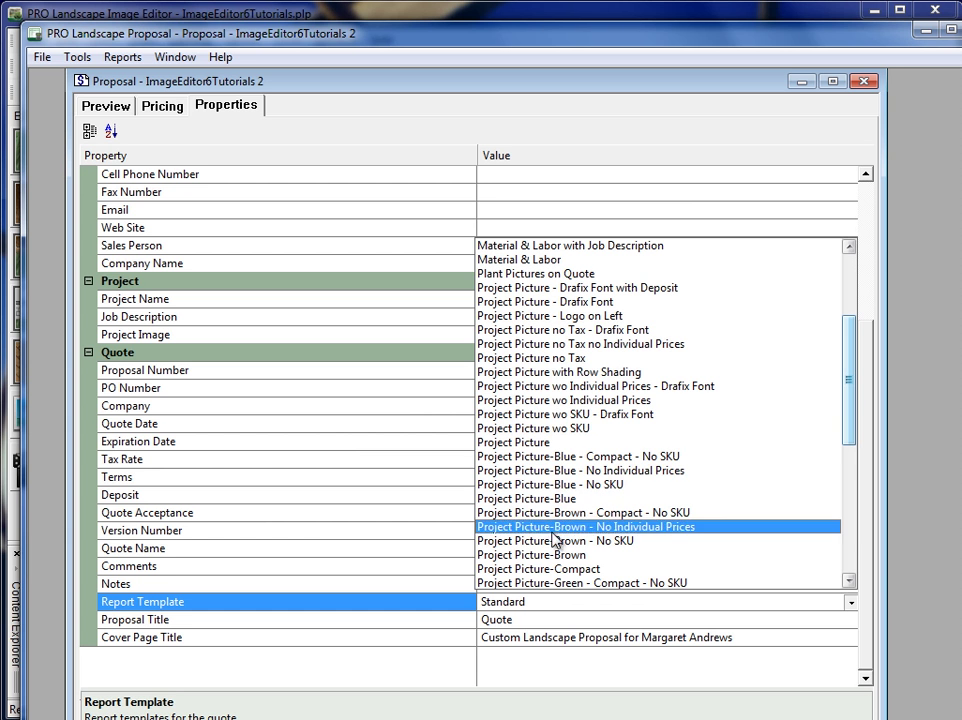
pyautogui.click(525, 401)
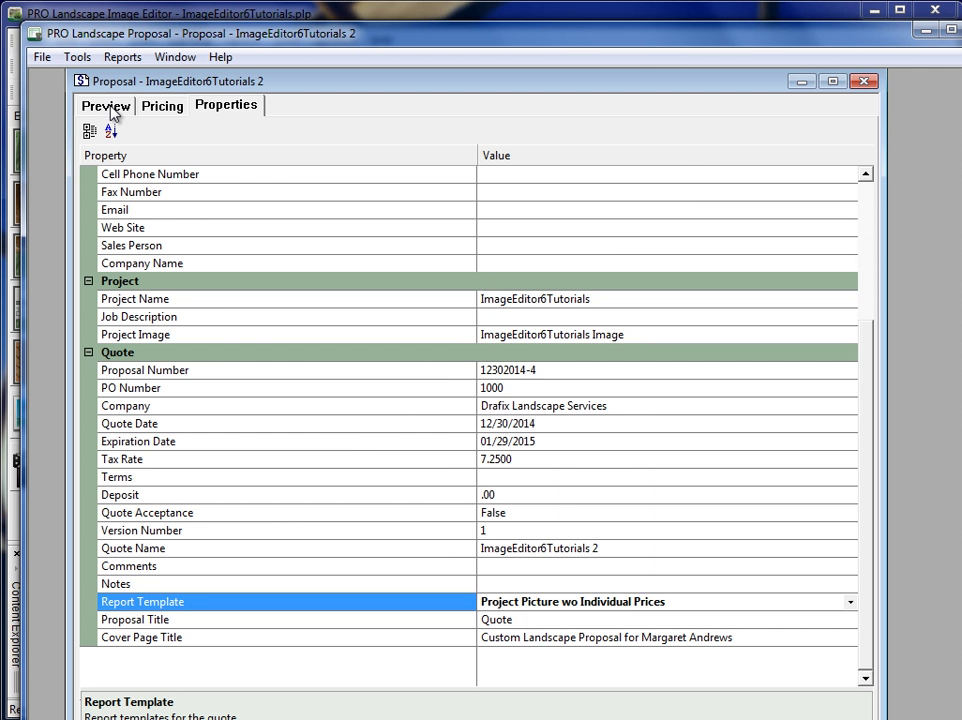
pyautogui.click(108, 107)
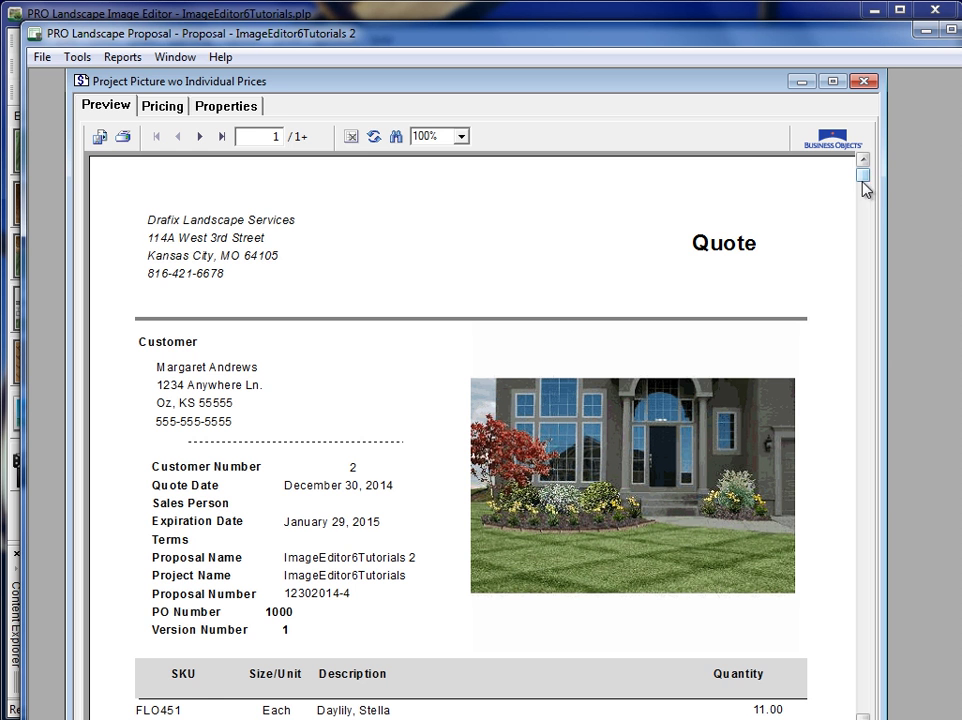
pyautogui.moveTo(867, 180); pyautogui.dragTo(864, 478)
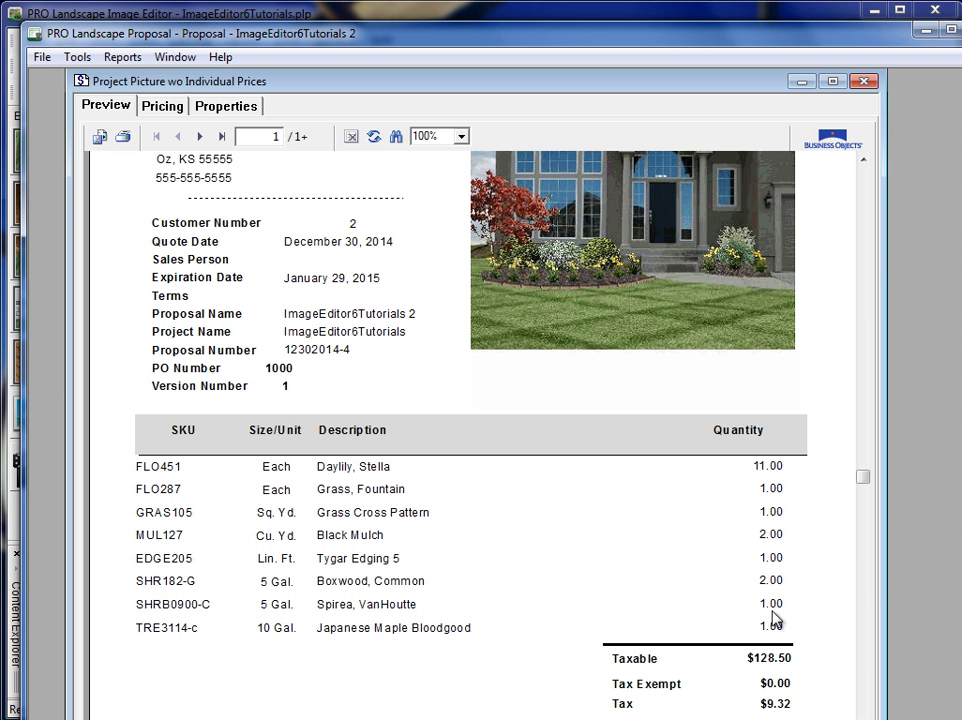
# - Switch Report Template to Project Picture with Row Shading and preview the quote with Unit and Extended Price columns
pyautogui.click(228, 107)
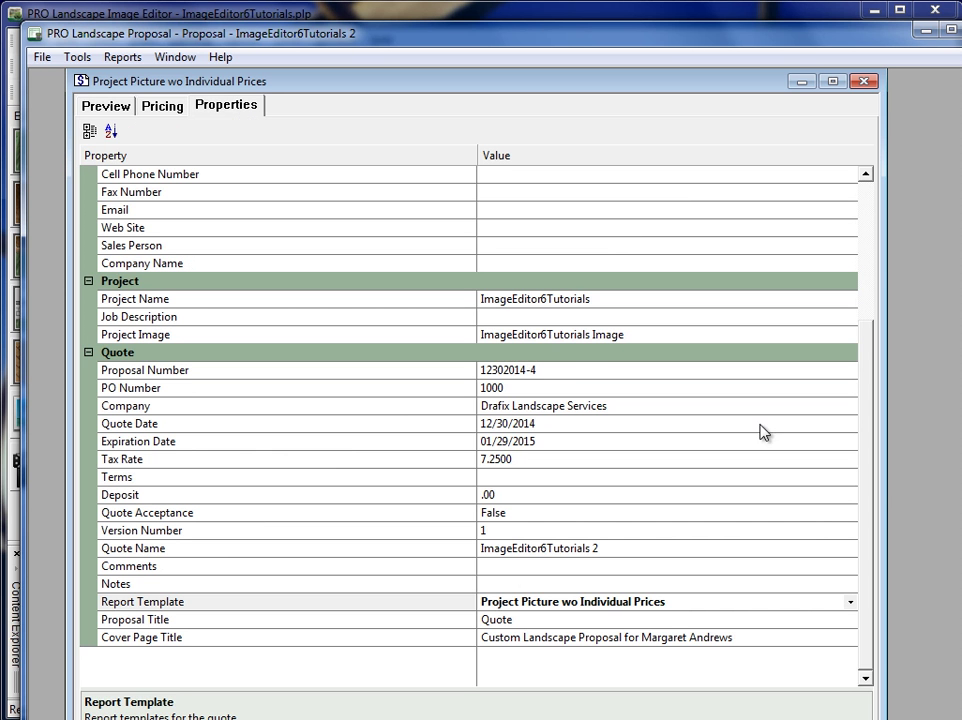
pyautogui.click(850, 602)
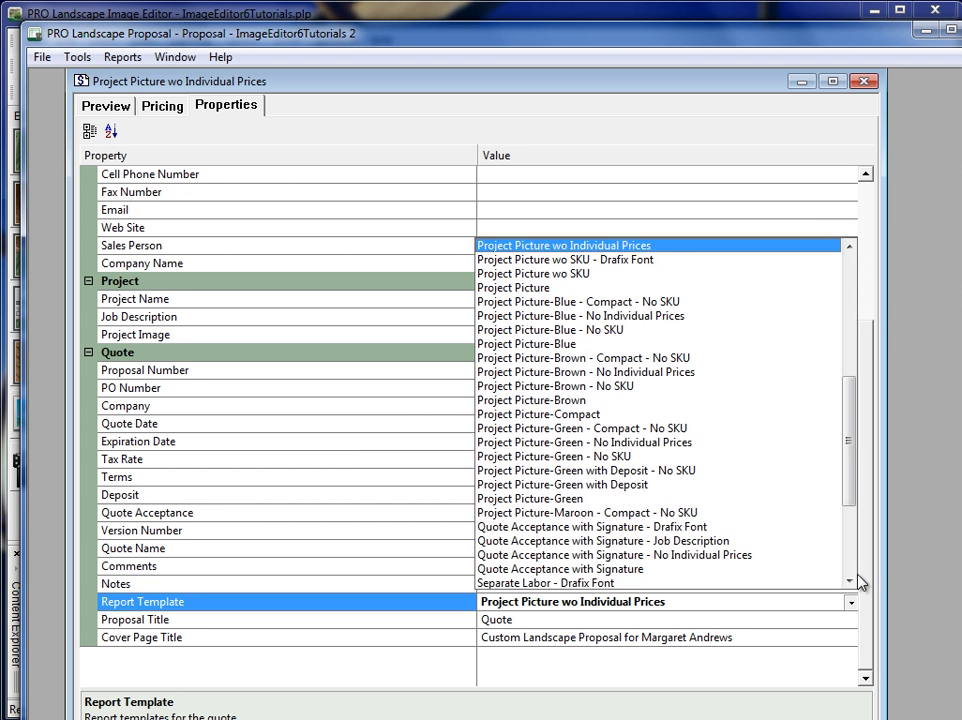
pyautogui.scroll(-5, 610, 578)
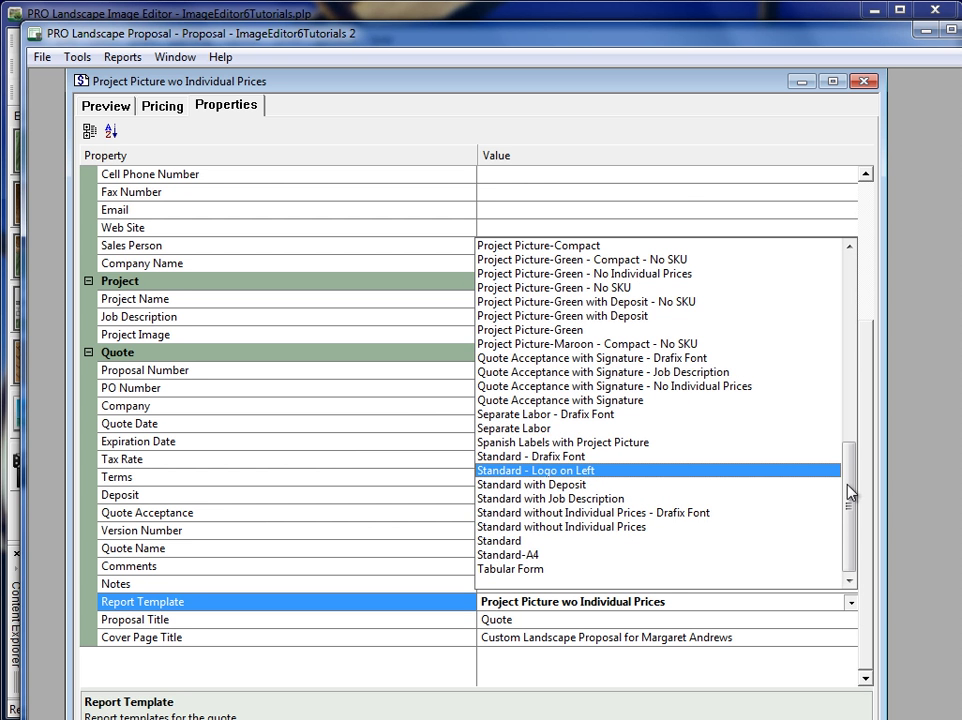
pyautogui.moveTo(848, 492); pyautogui.dragTo(858, 395)
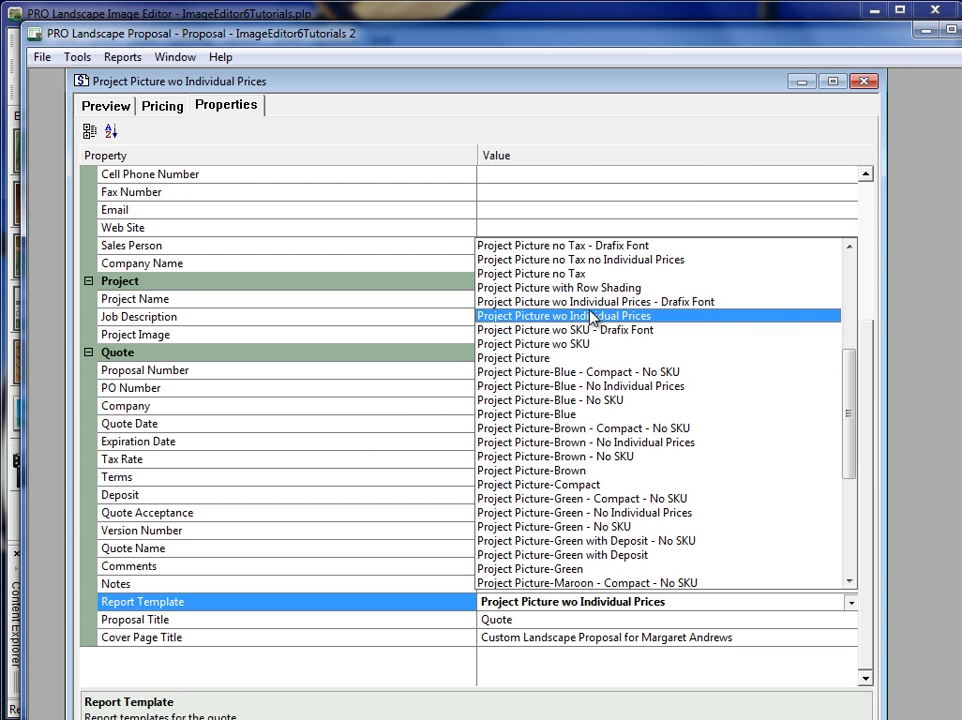
pyautogui.click(599, 288)
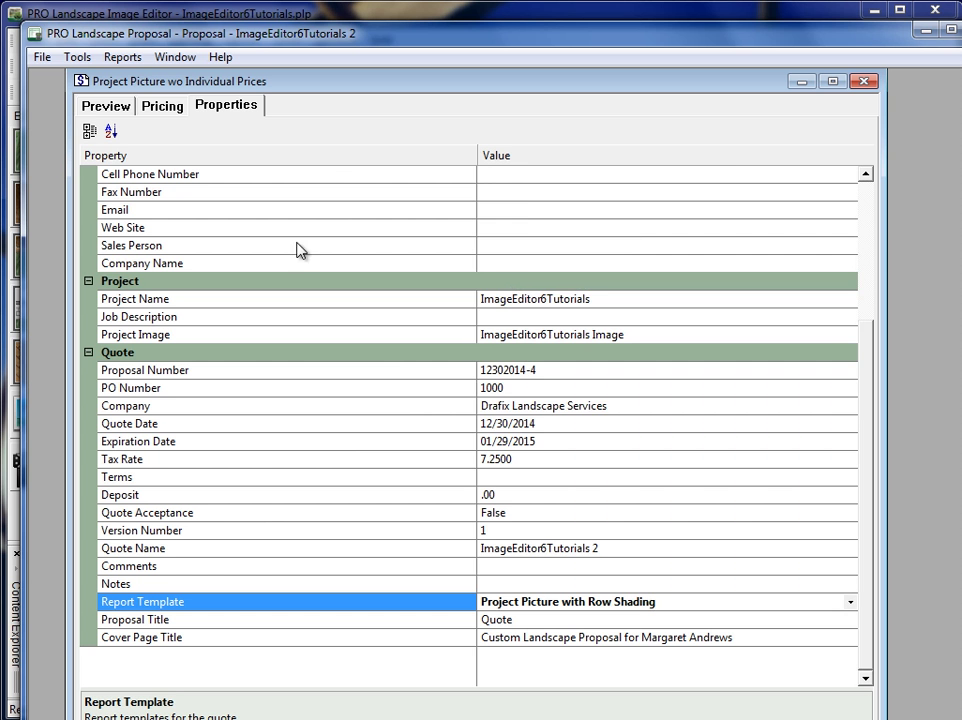
pyautogui.click(117, 107)
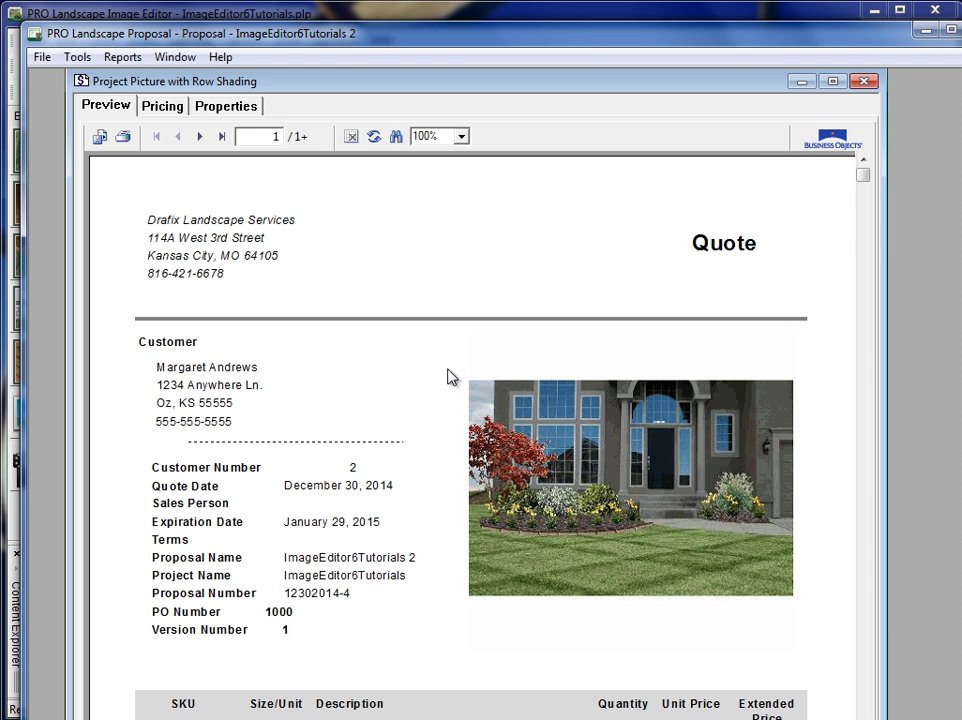
pyautogui.scroll(-4, 417, 418)
pyautogui.scroll(4, 417, 418)
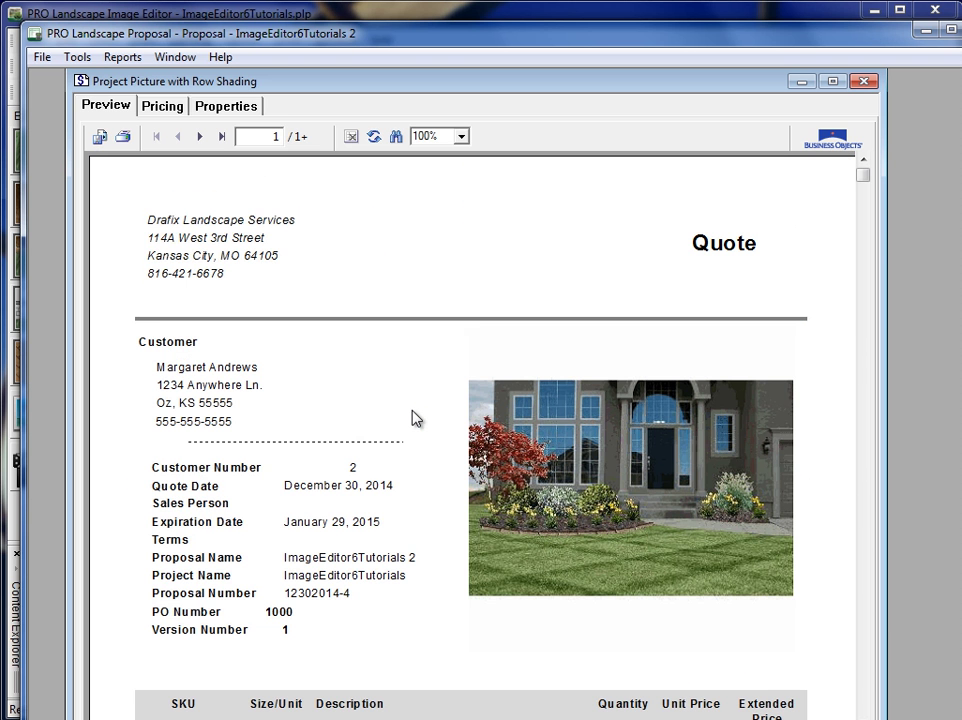